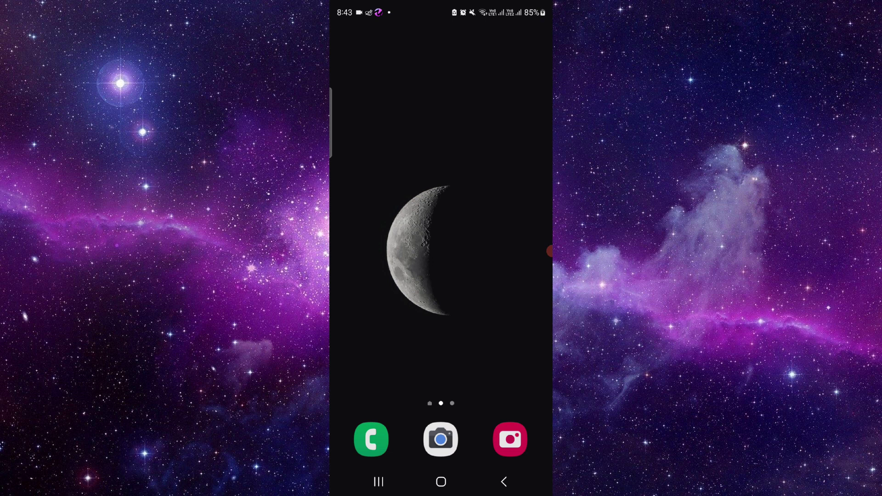
- Swipe up from the home screen to reveal the app drawer with Temu, Snapchat, Bybit and Uber
drag(441, 345, 441, 172)
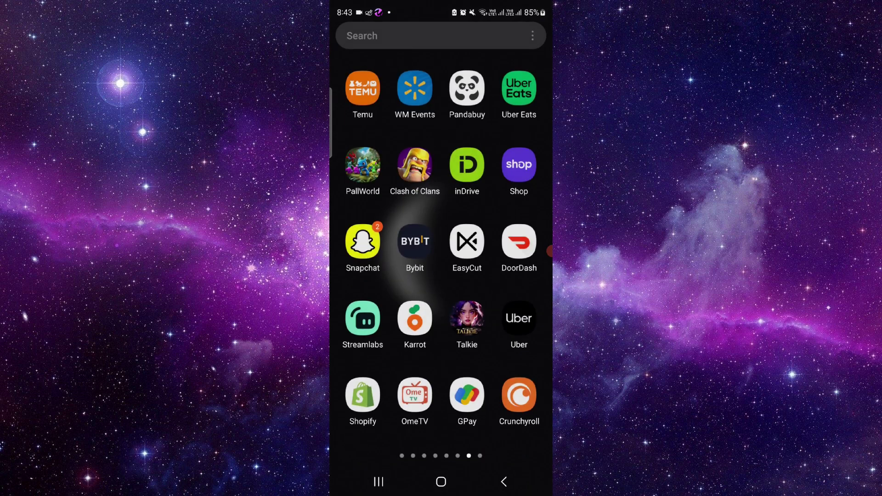
- Launch Temu and switch to the You tab showing orders, coupons, credit and addresses
click(363, 88)
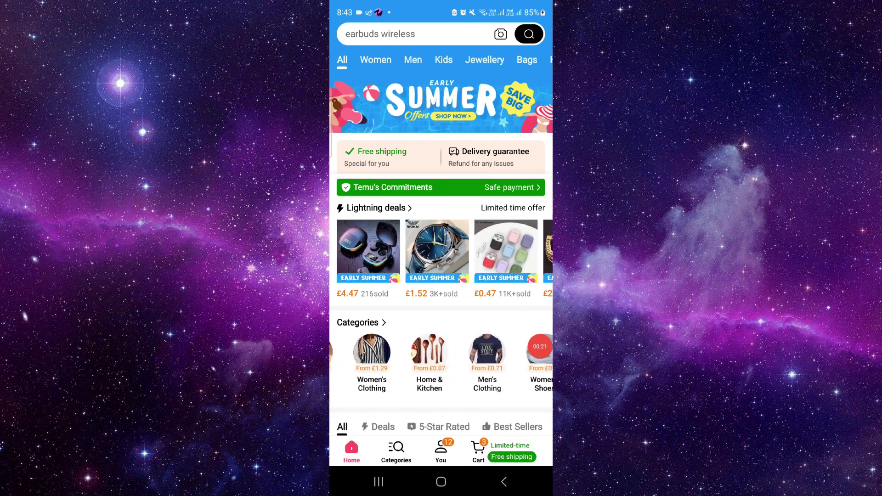
click(441, 452)
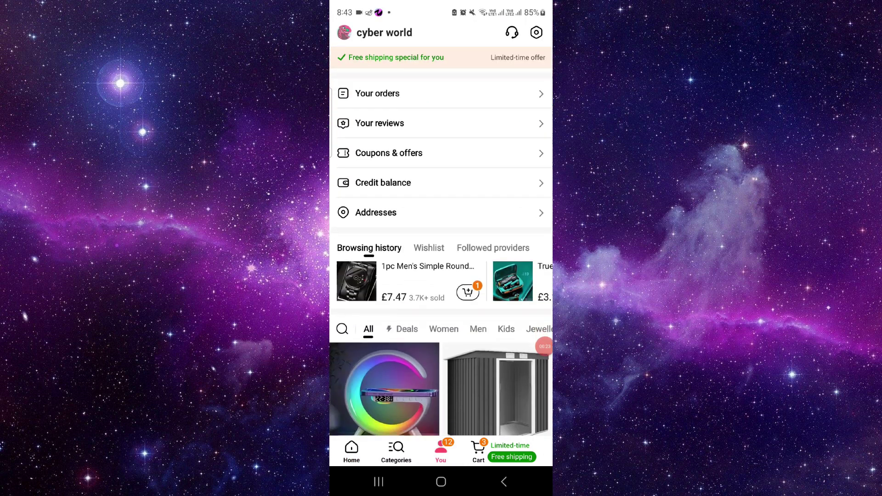
click(441, 188)
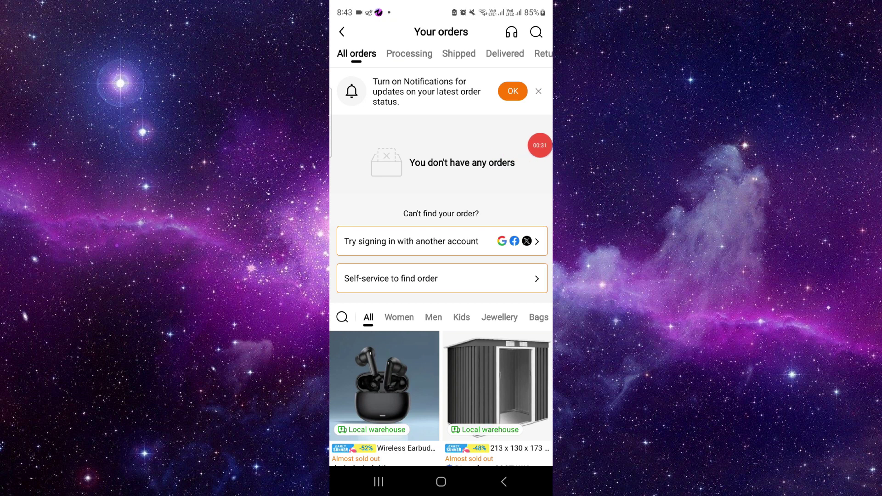
click(503, 482)
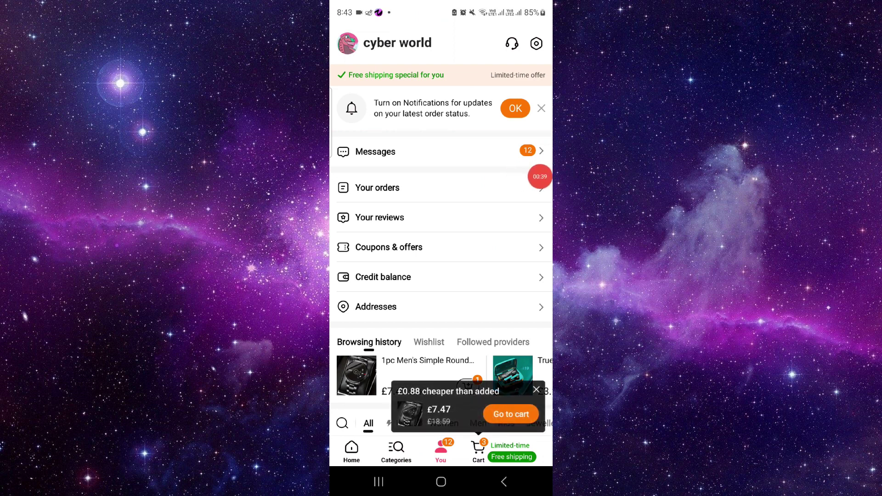
- Swipe Temu away from Recents, returning to the moon-wallpaper home screen
click(378, 482)
drag(442, 248, 441, 55)
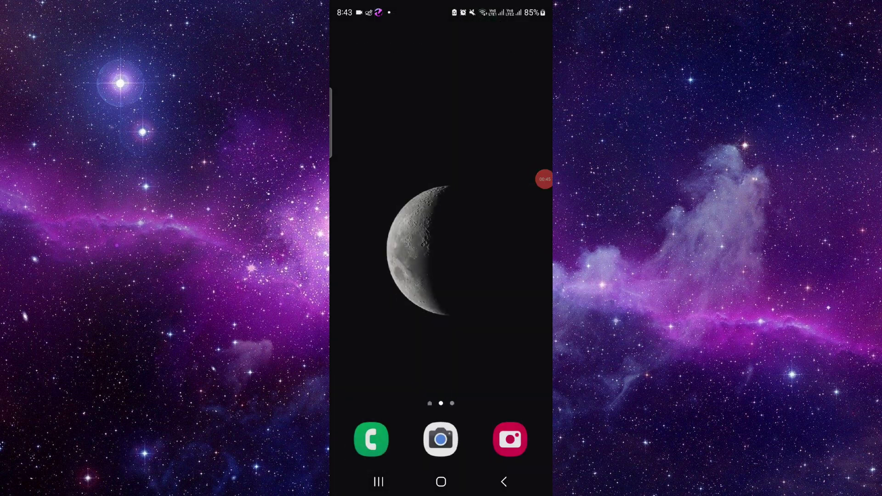
drag(545, 179, 522, 208)
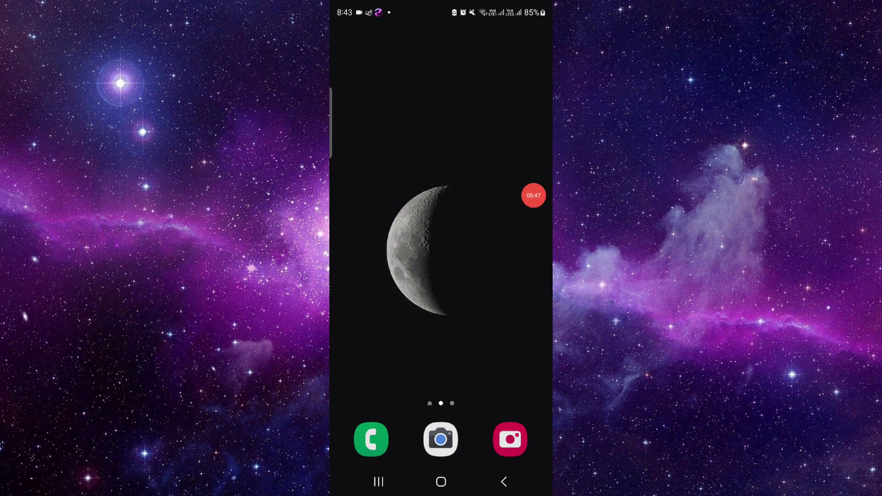